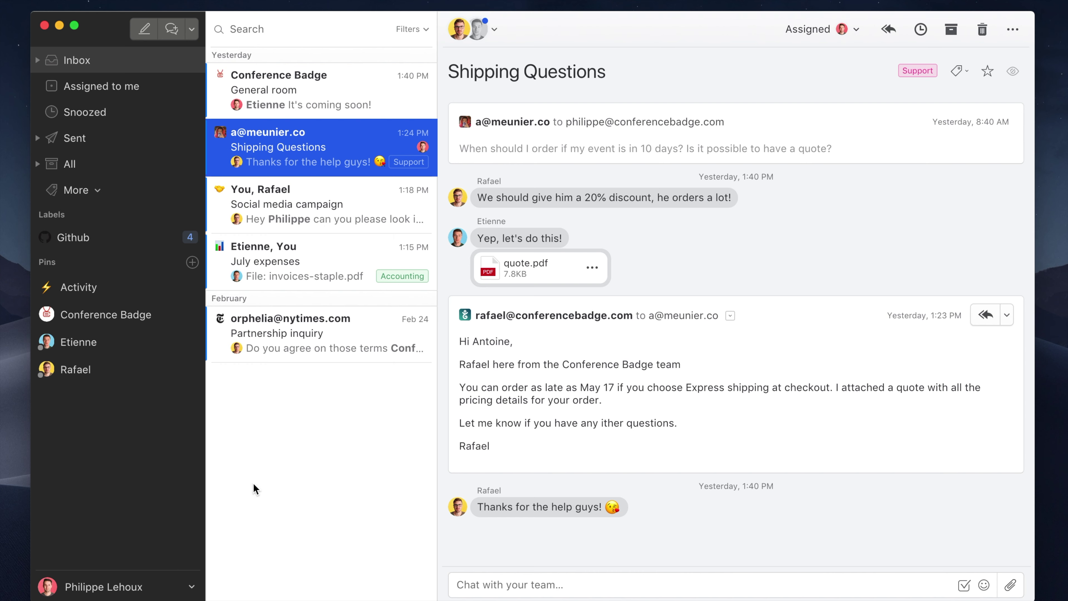
Add and authorize Todoist as a personal integration, then view its details.
left_click(125, 586)
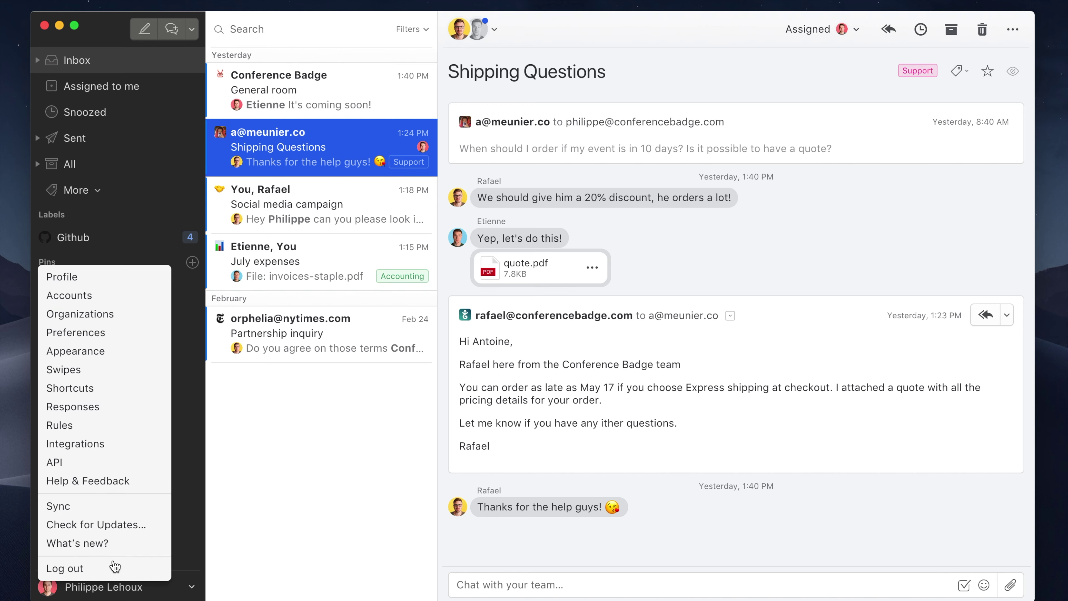
left_click(90, 446)
left_click(588, 246)
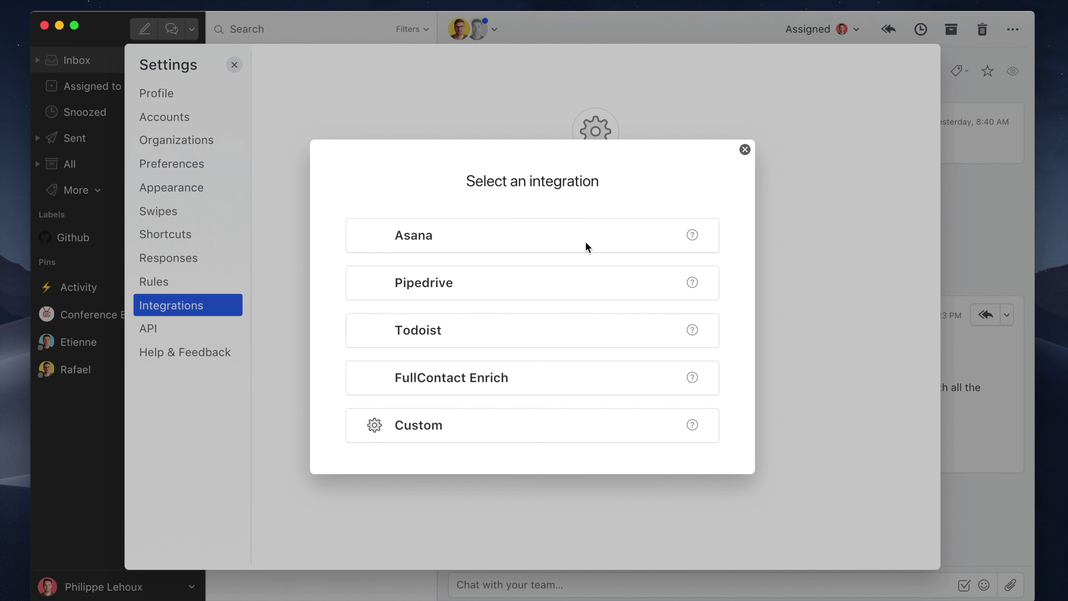
left_click(454, 329)
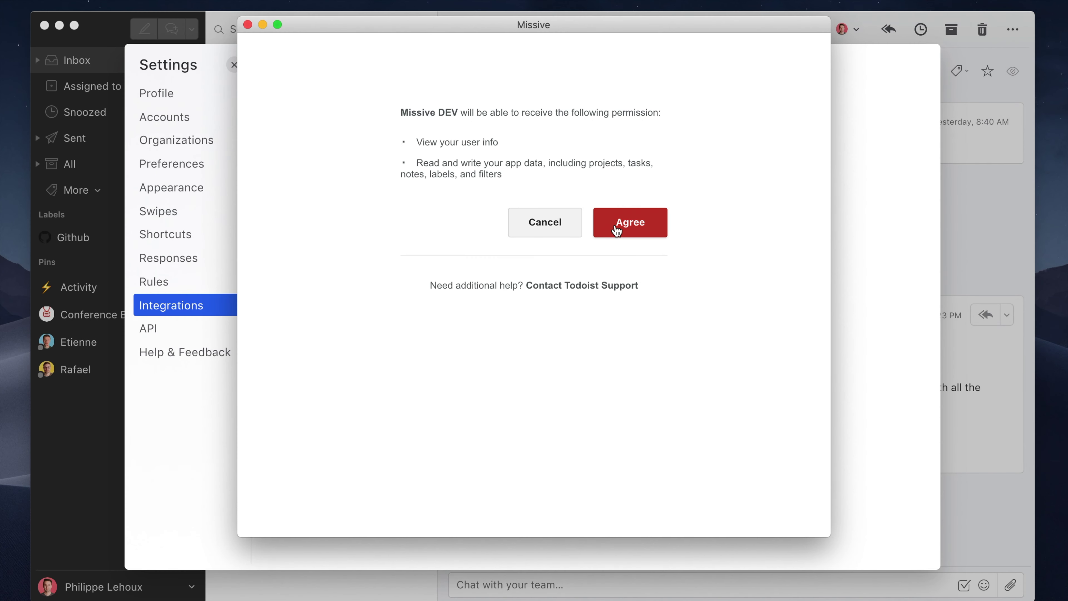
left_click(627, 228)
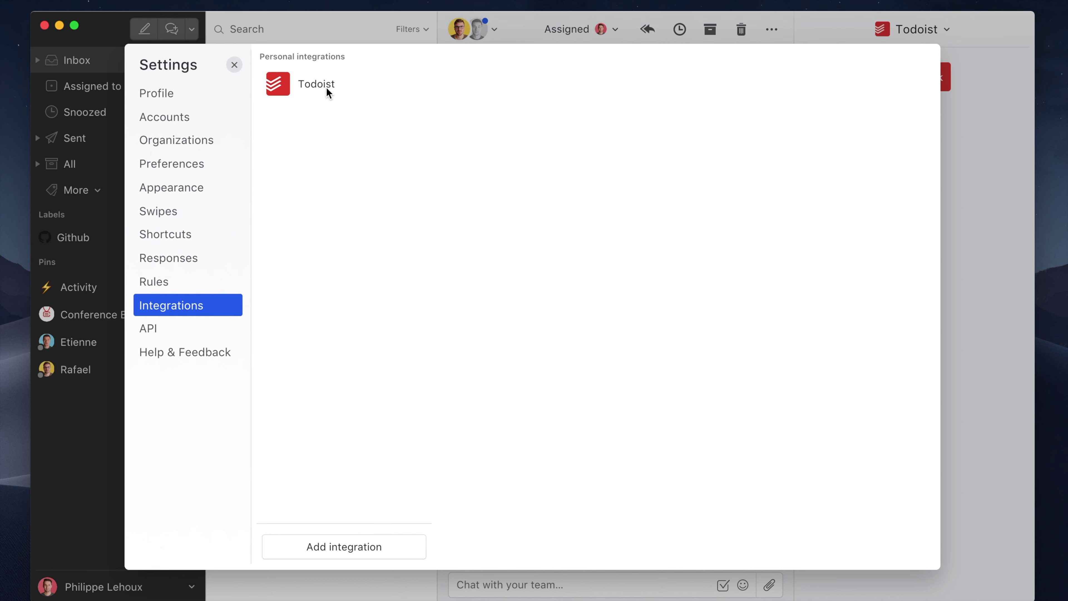
left_click(328, 92)
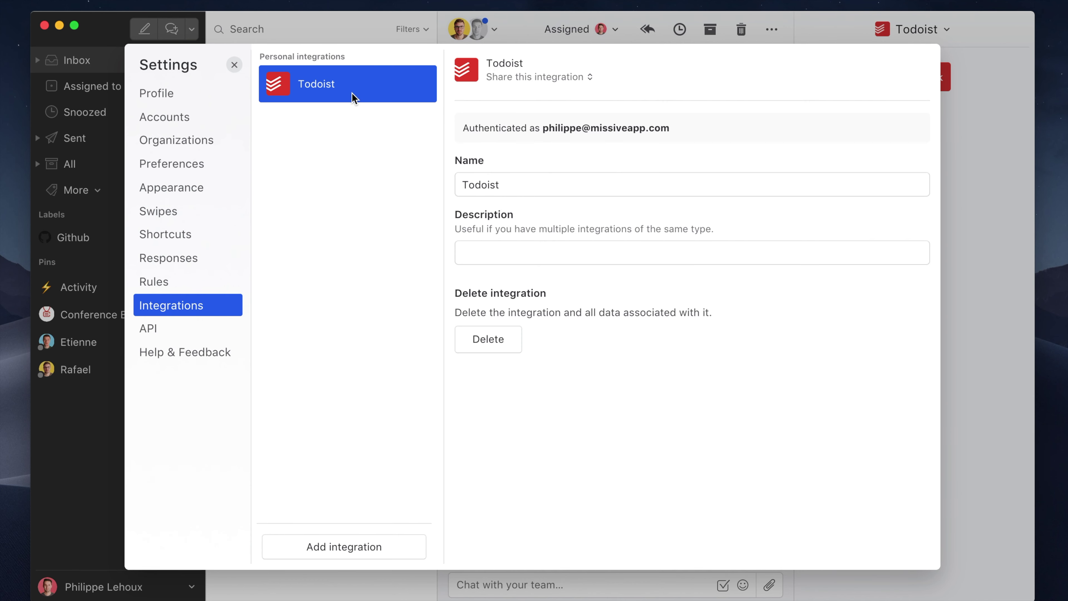
left_click(505, 76)
left_click(515, 172)
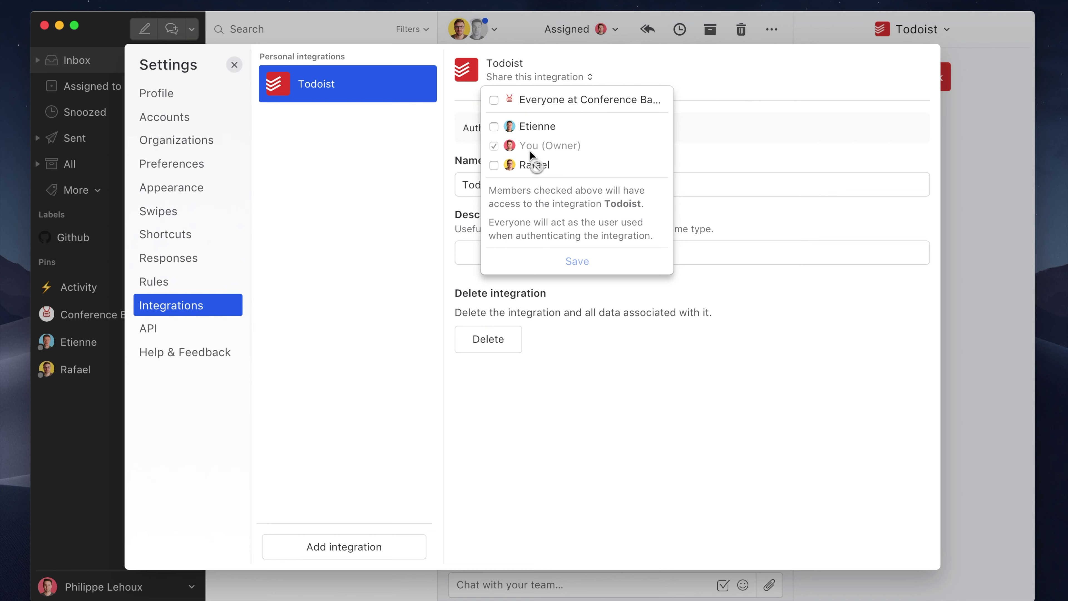
left_click(416, 183)
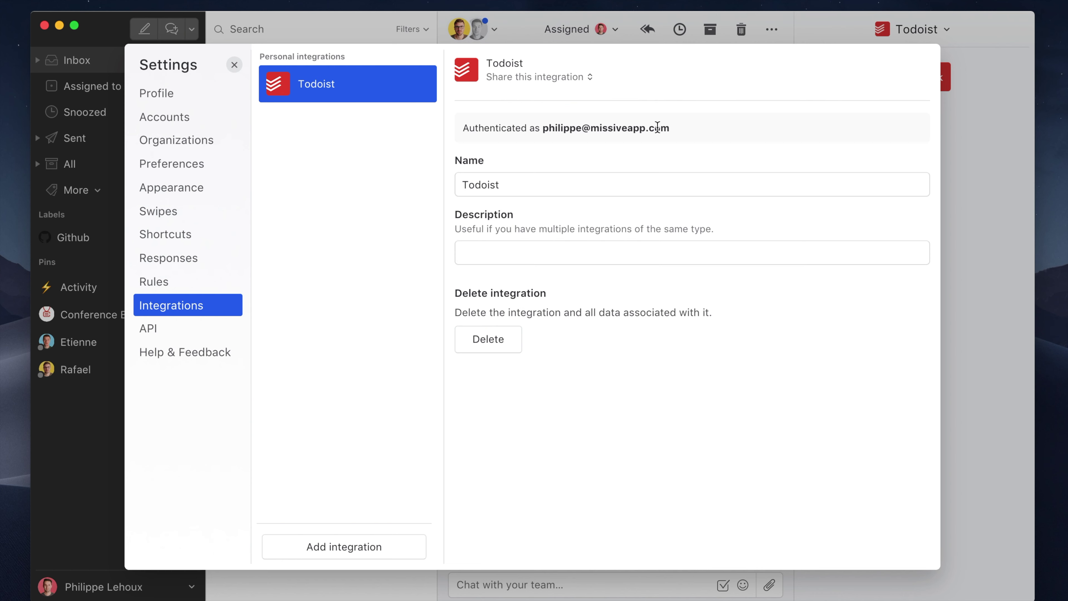
left_click(964, 138)
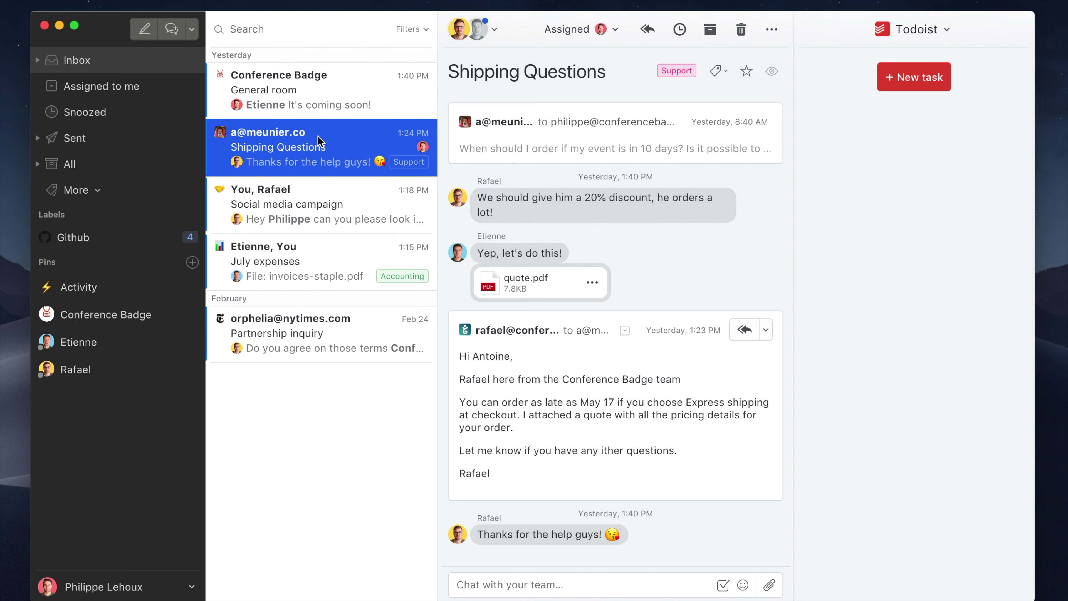
Start a Todoist task titled 'Order' with description 'Conference badge order.'.
left_click(914, 80)
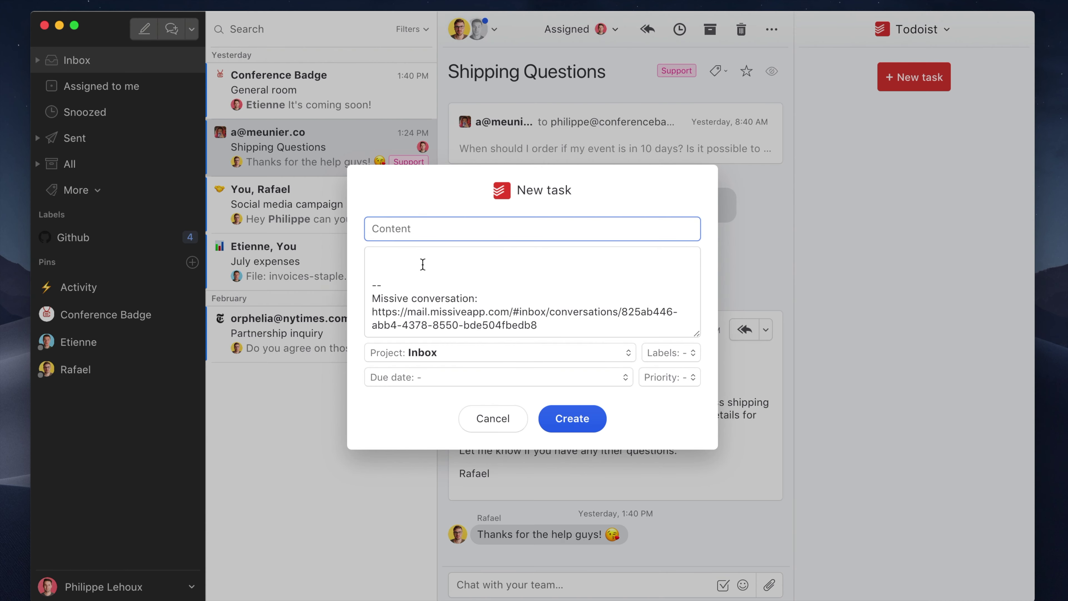
type("Order")
left_click(407, 259)
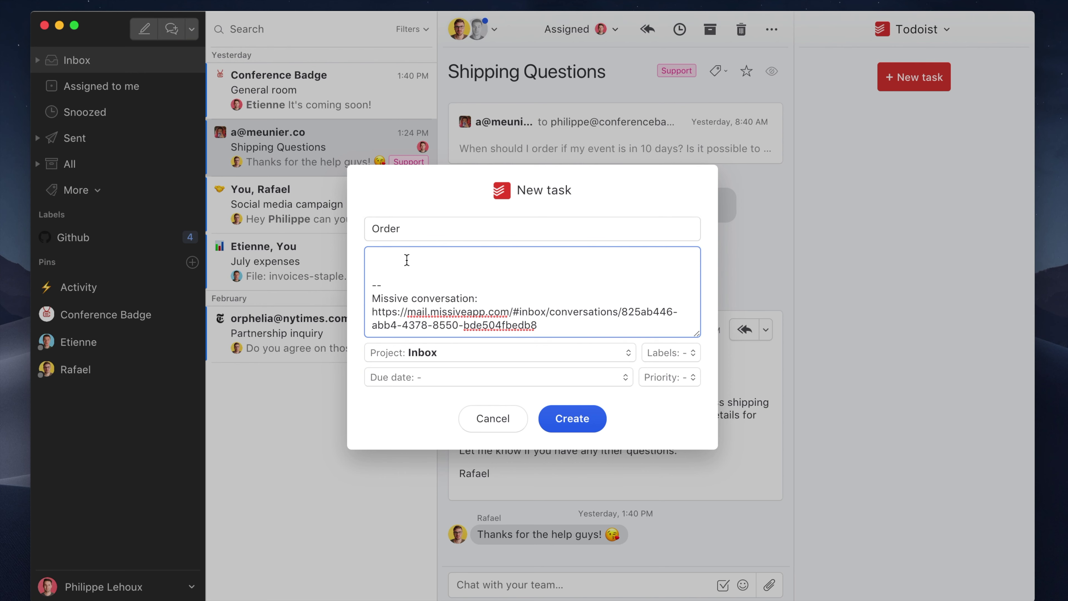
type("Conference badge order.")
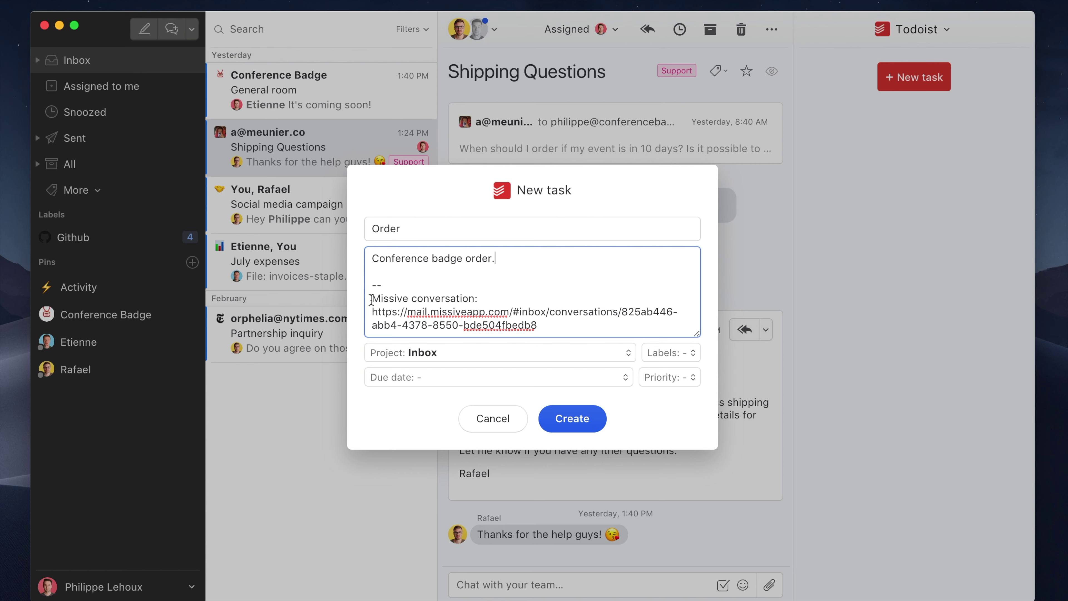
left_click_drag(372, 301, 533, 332)
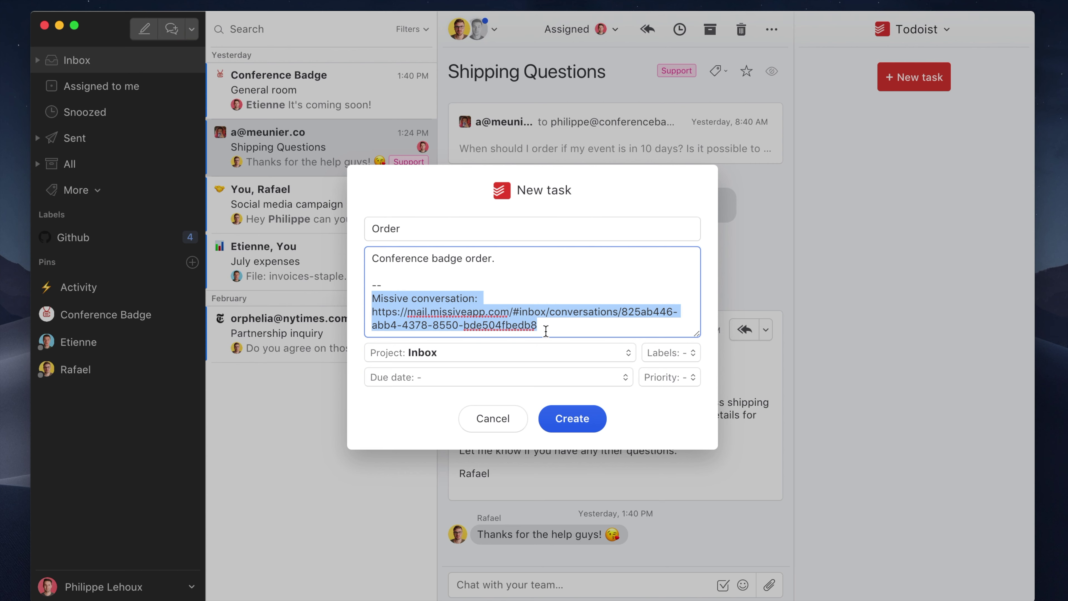
left_click(547, 330)
left_click_drag(547, 330, 373, 312)
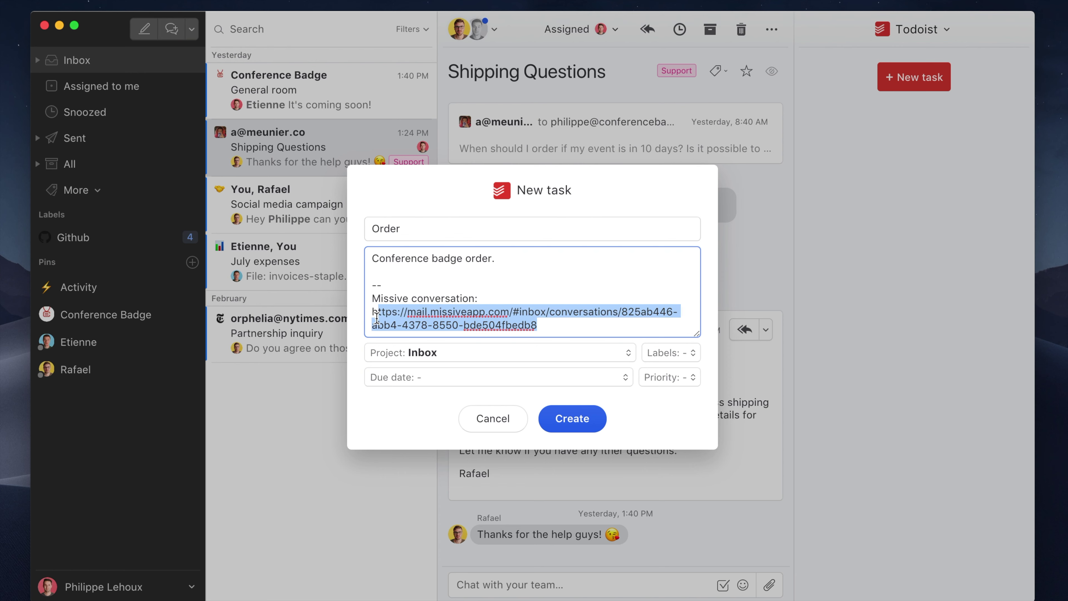
Put the task in Shared project and label it Bug.
left_click(399, 353)
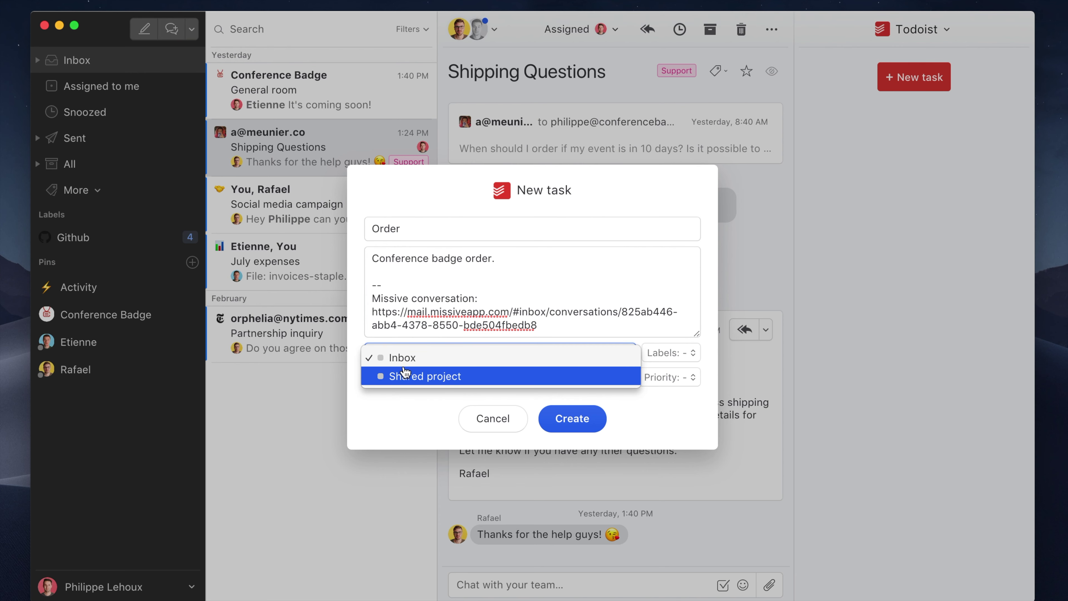
left_click(413, 314)
left_click(415, 352)
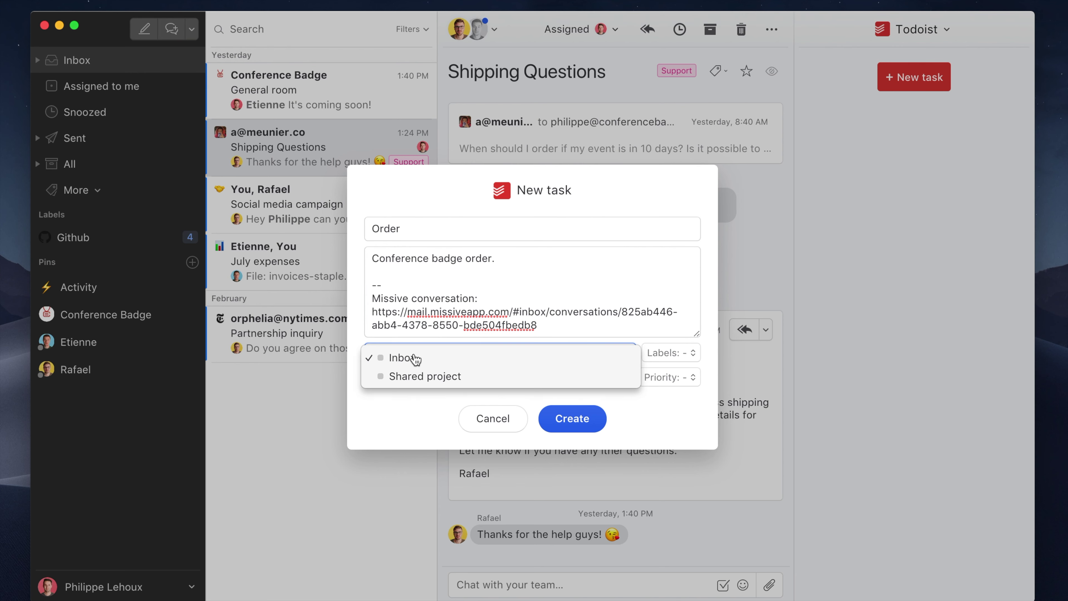
left_click(419, 378)
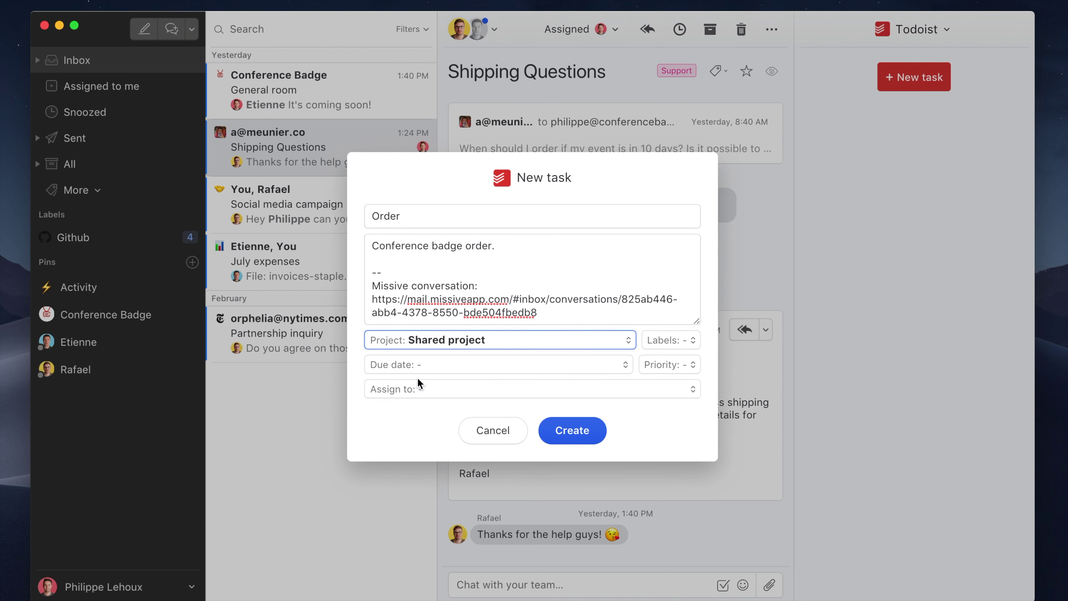
left_click(664, 341)
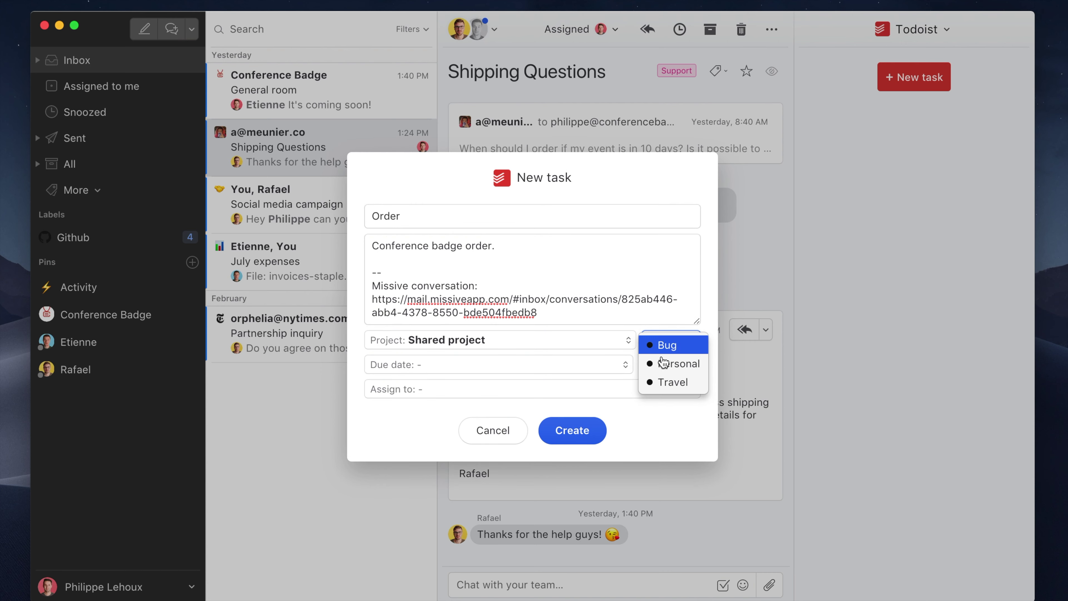
left_click(663, 346)
Set the due date to this weekend and priority 4, assign a teammate, and create it.
left_click(542, 364)
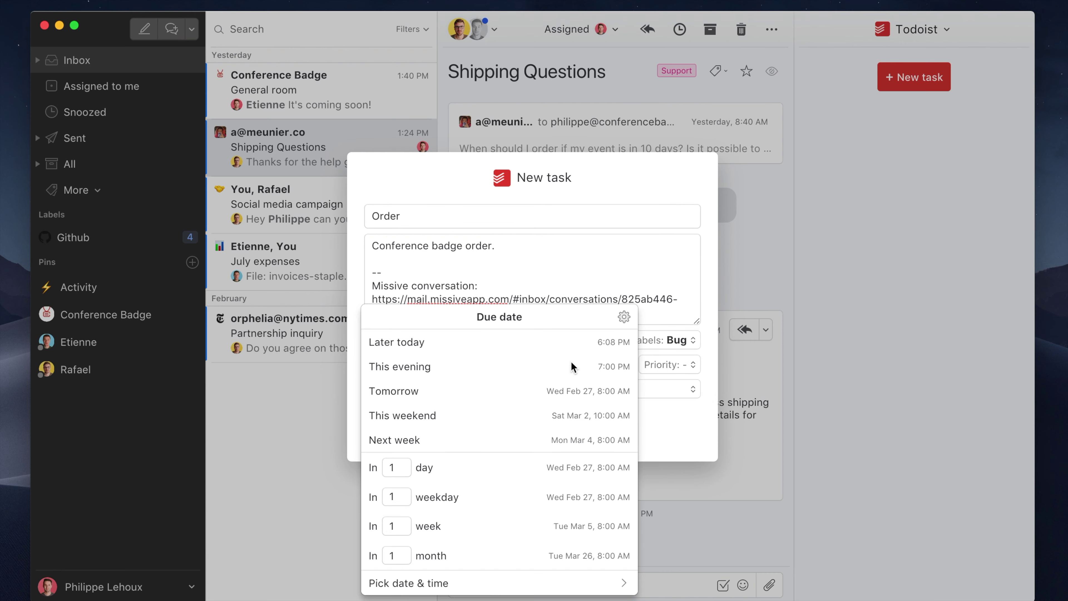
left_click(418, 418)
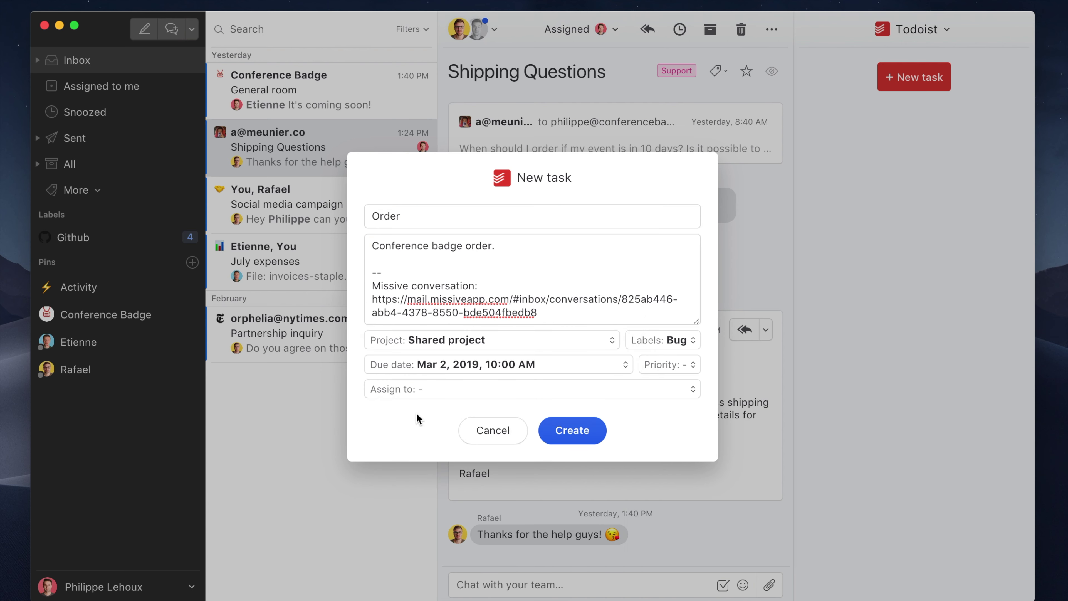
left_click(684, 366)
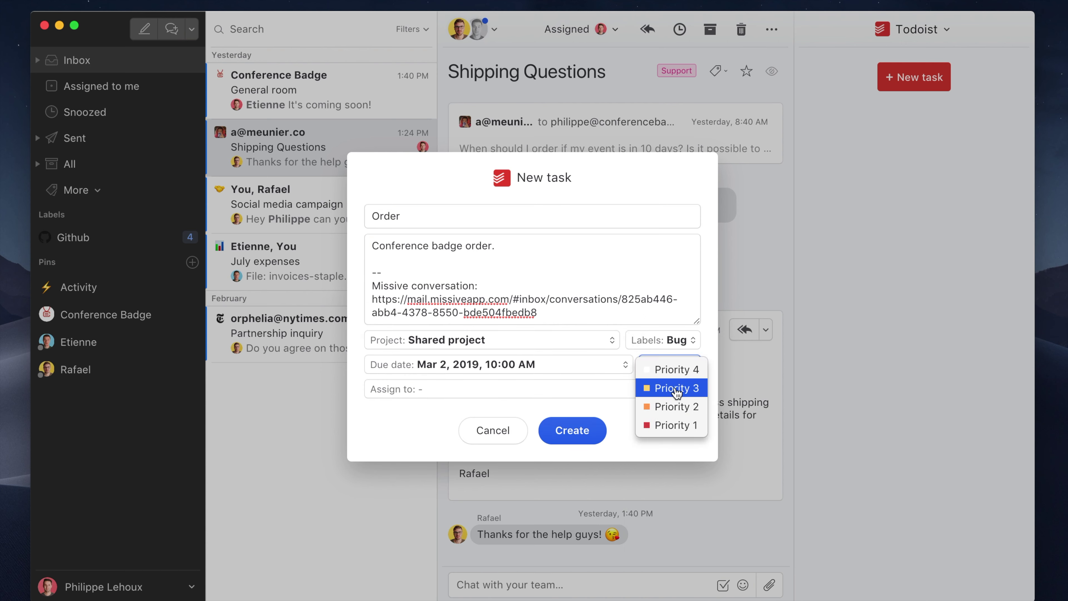
left_click(675, 369)
left_click(563, 388)
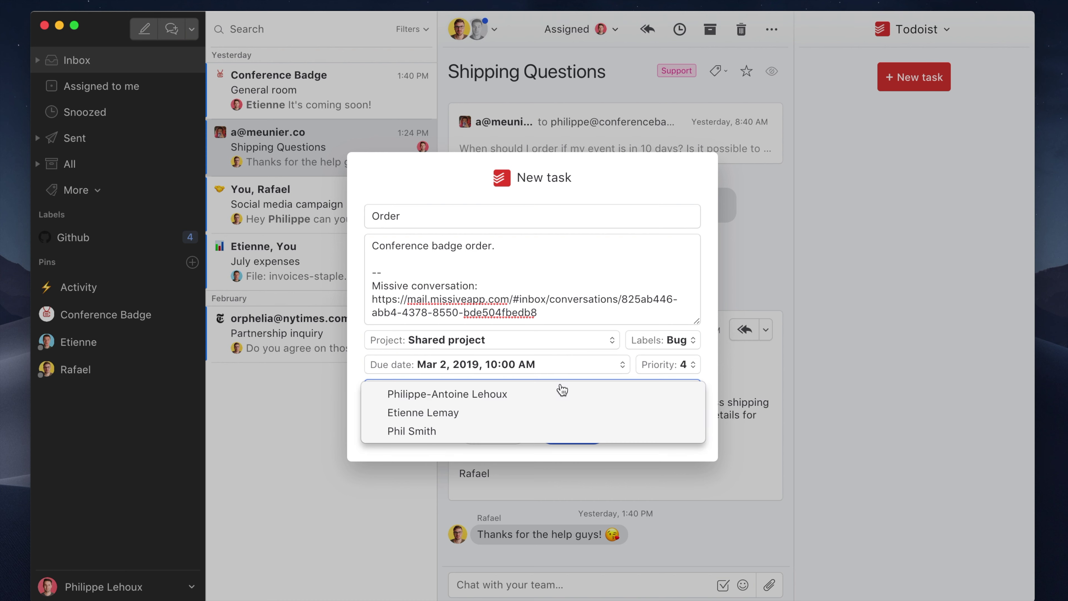
left_click(442, 415)
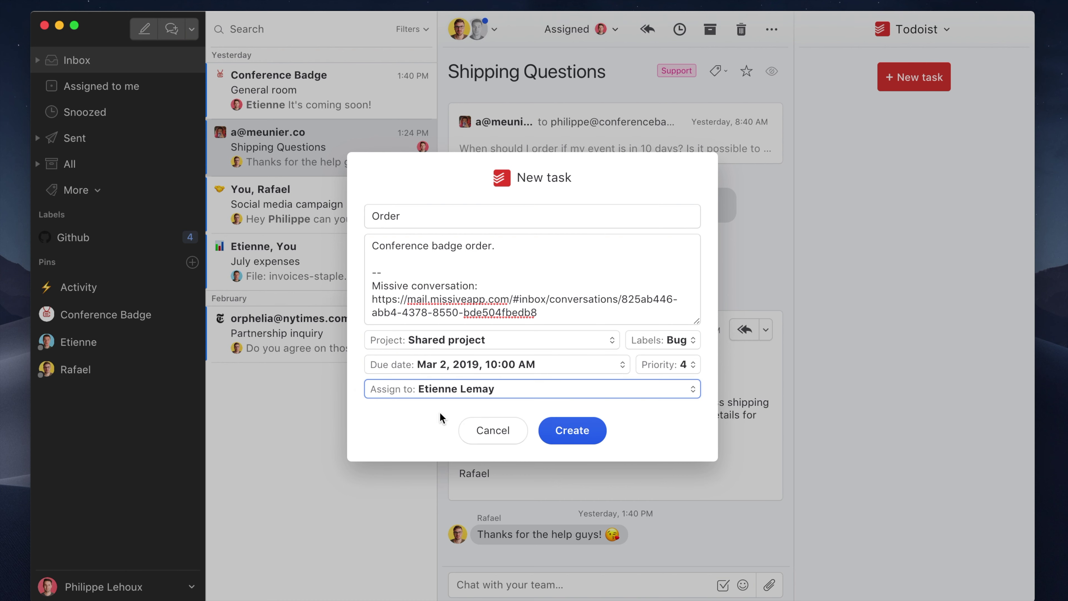
left_click(563, 431)
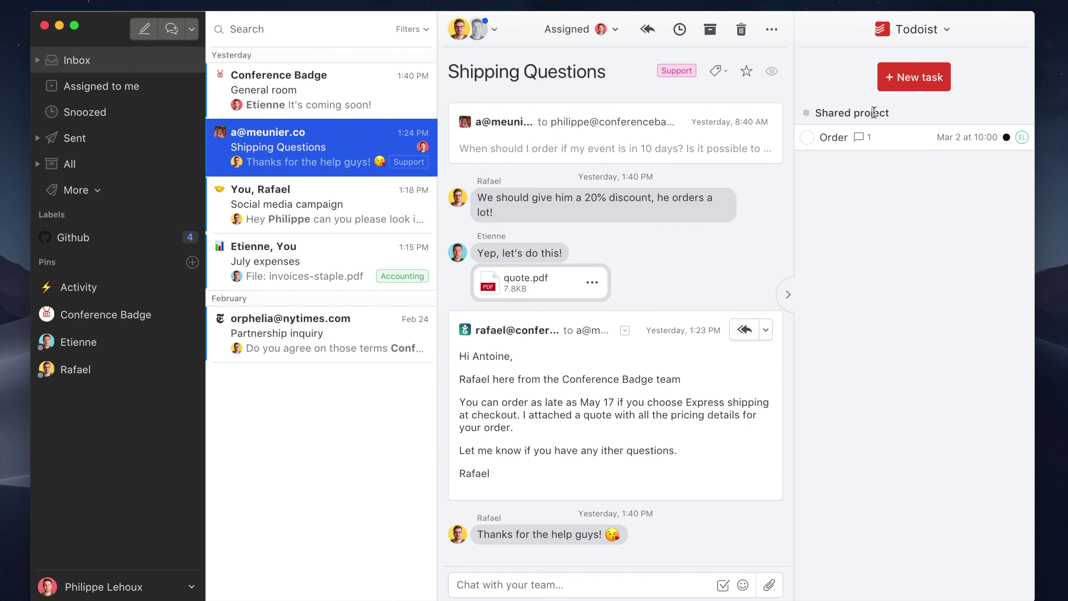
Open the Order task's details and view it on the Todoist website.
left_click(864, 139)
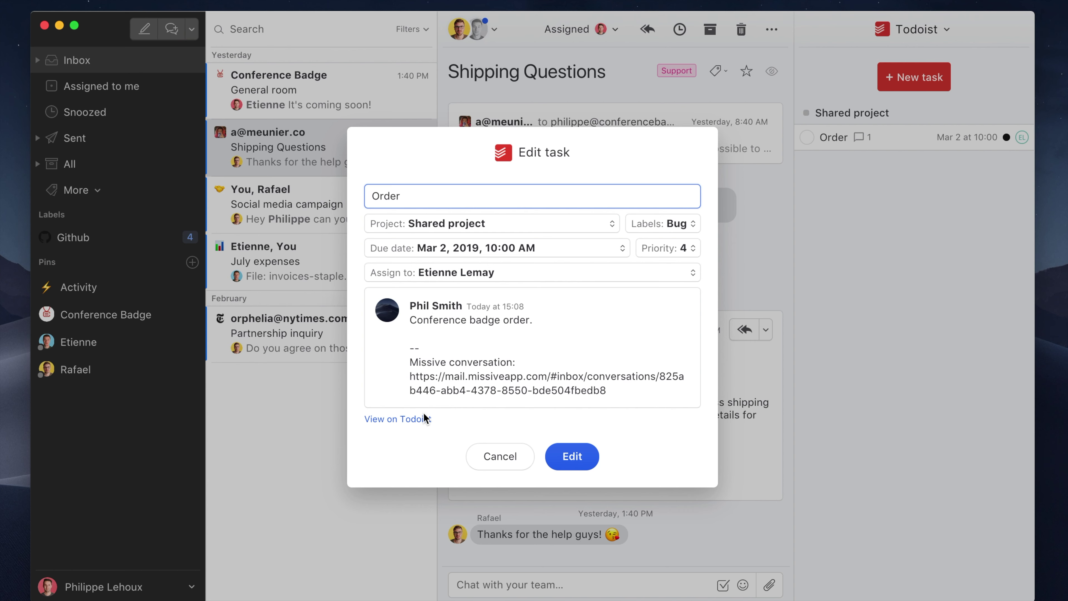
left_click(414, 418)
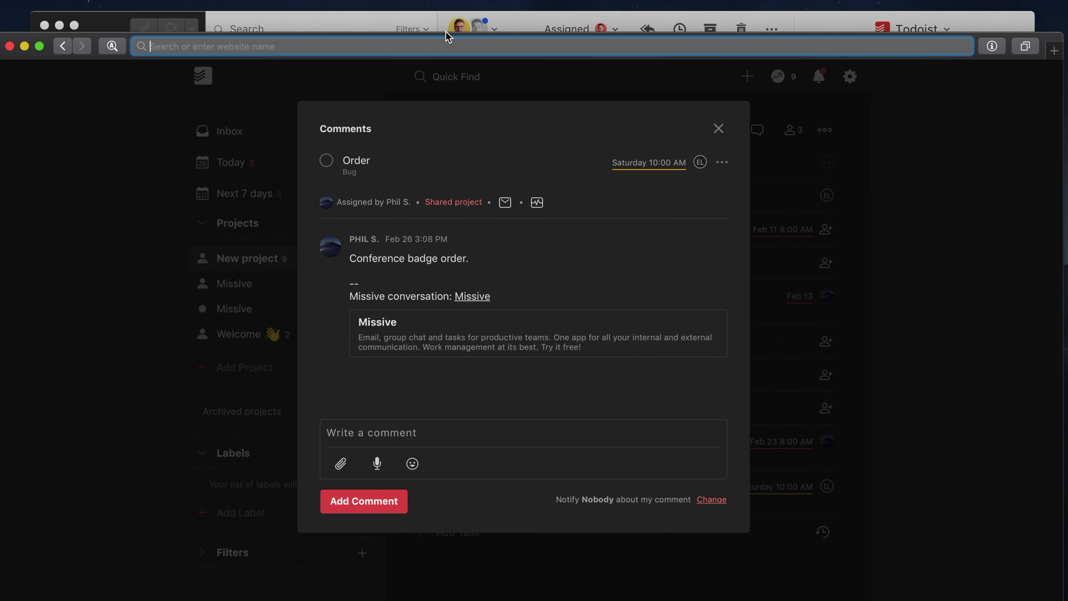
left_click_drag(447, 36, 451, 6)
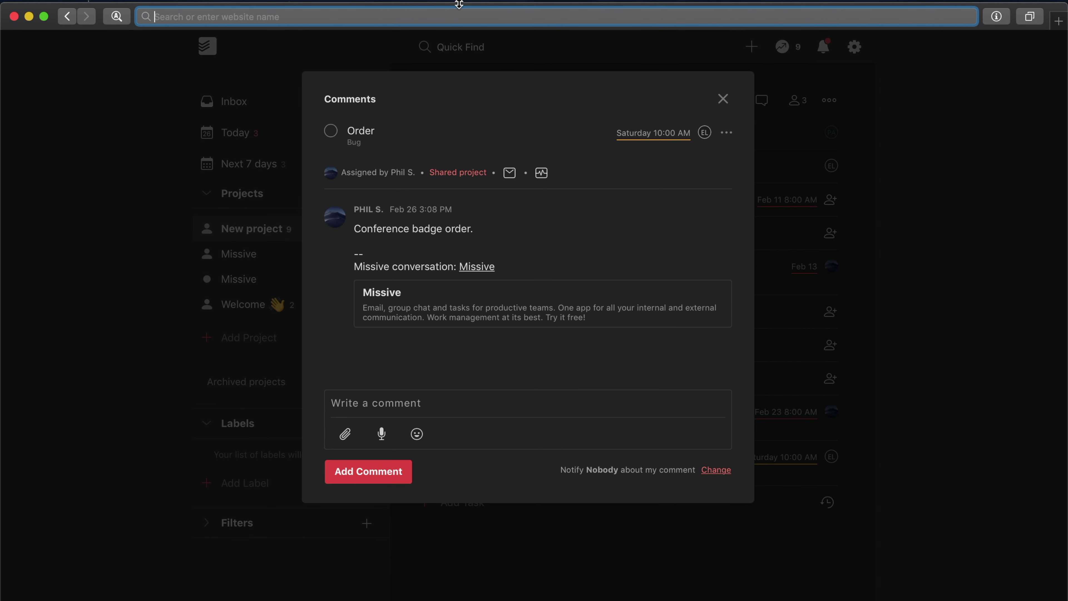
Post the comment 'New comment!' on the Order task in Todoist.
left_click(408, 412)
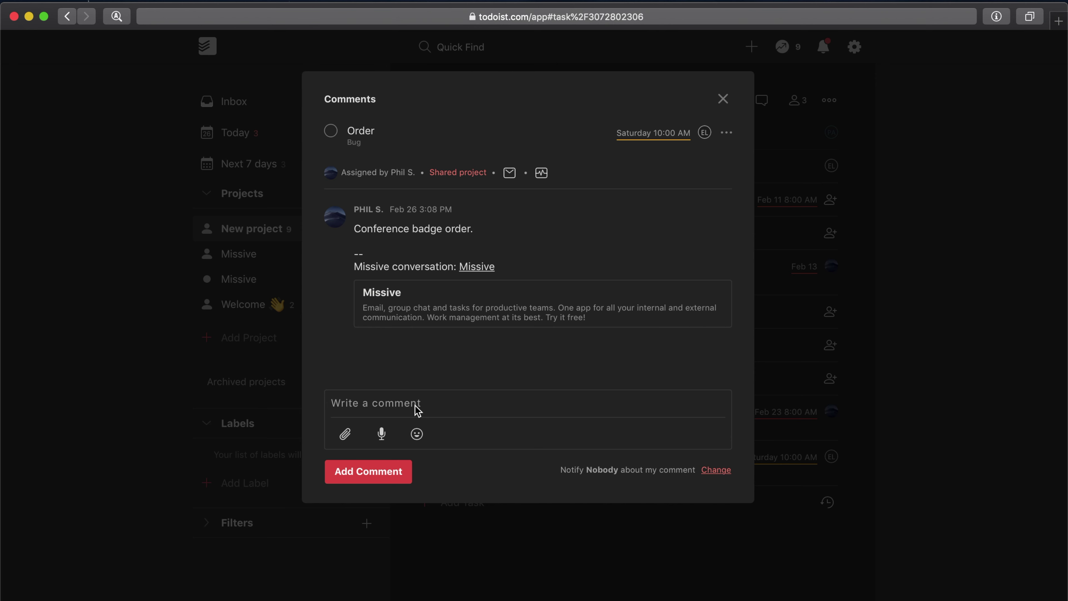
type("New comment!")
left_click(369, 480)
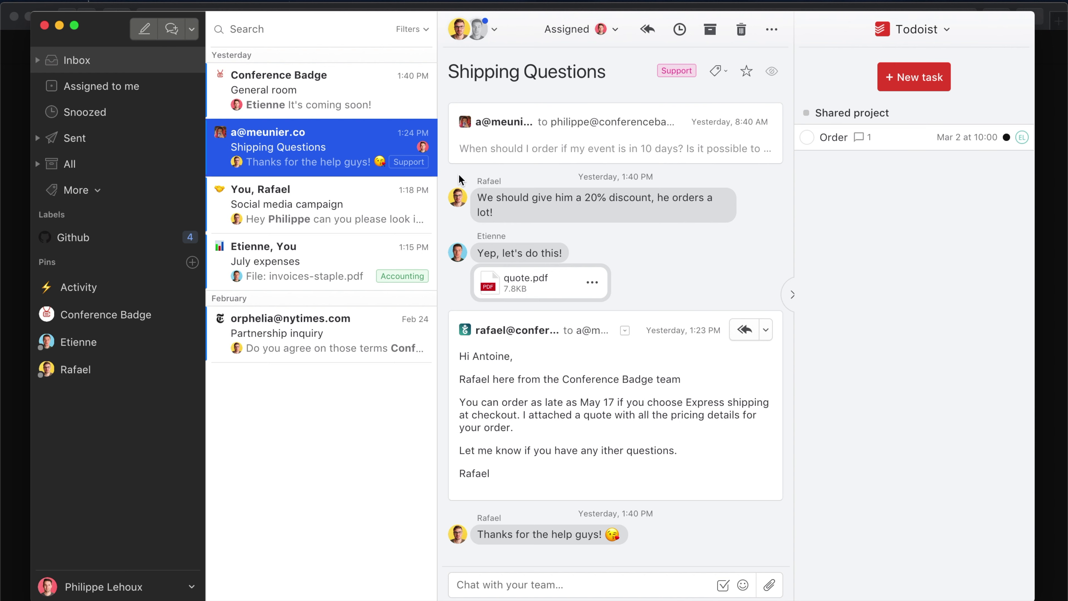
Back in Missive, confirm the Order task shows 2 comments and mark it complete.
left_click(362, 219)
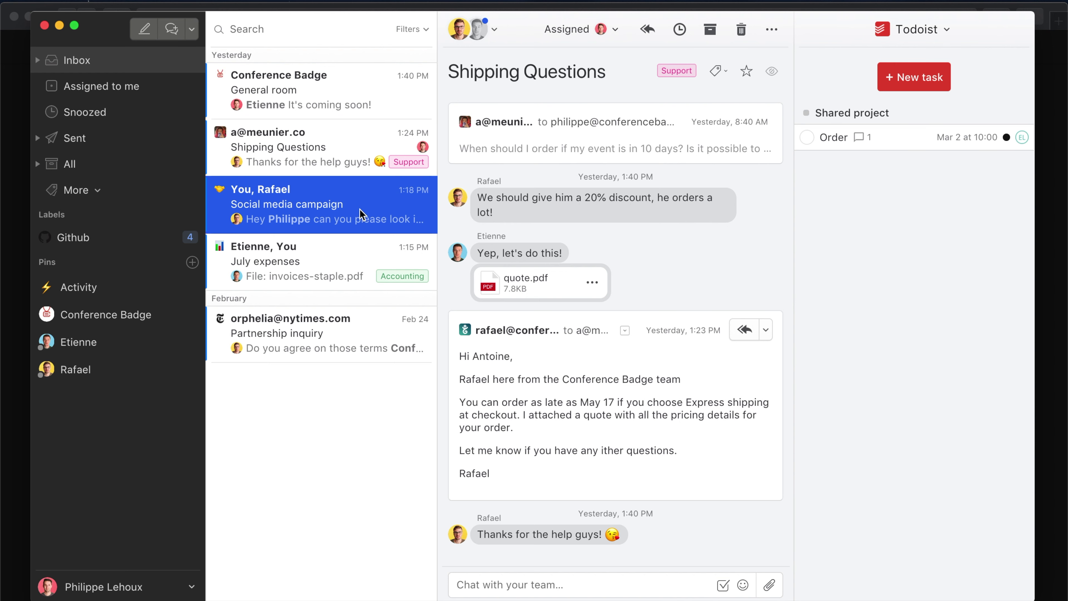
left_click(320, 154)
left_click(869, 140)
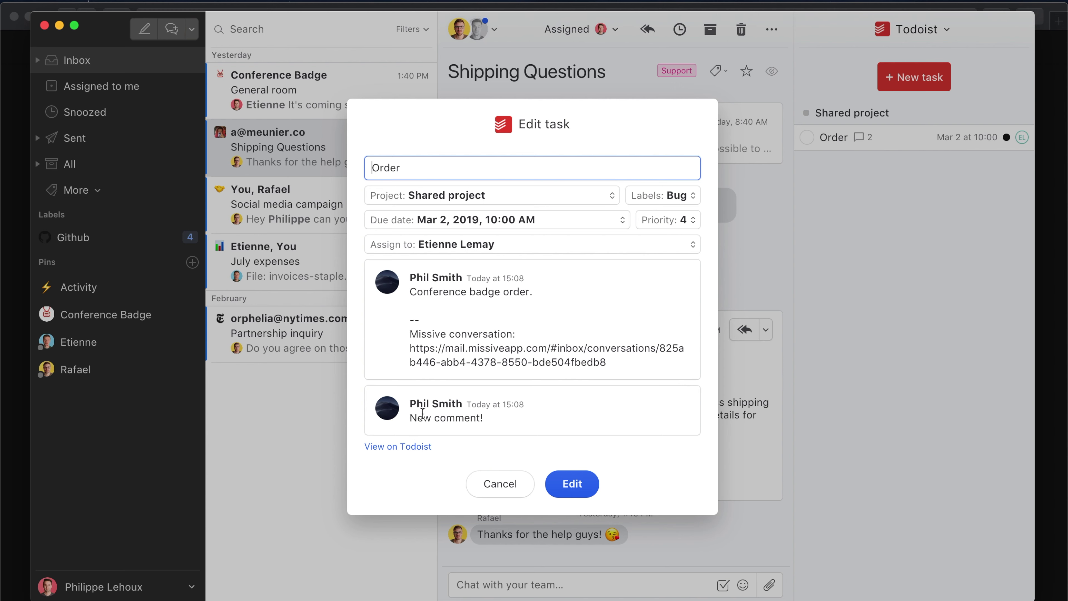
left_click(523, 488)
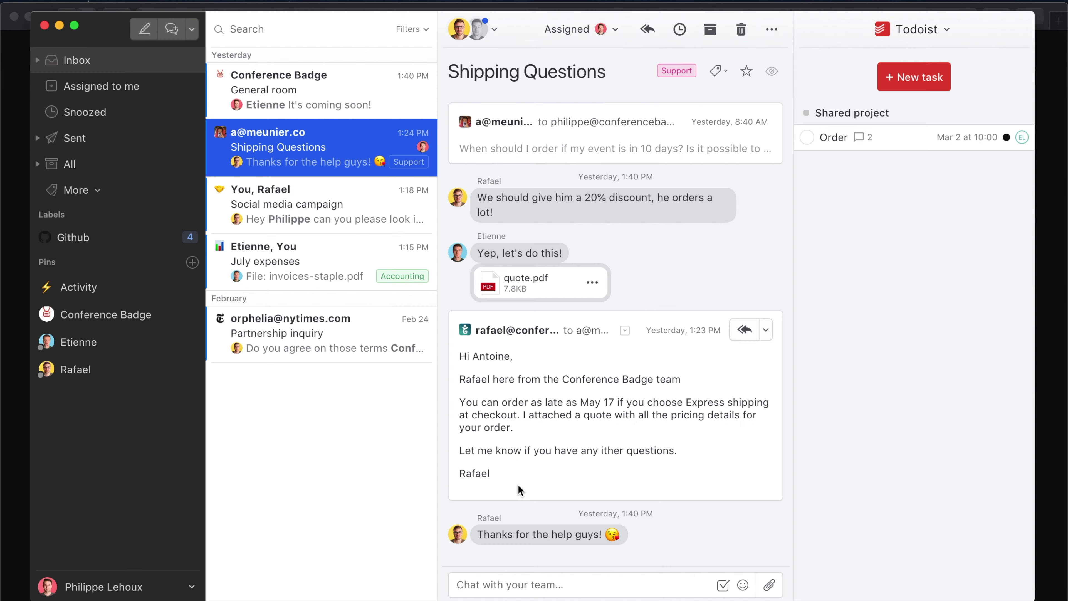
left_click(806, 137)
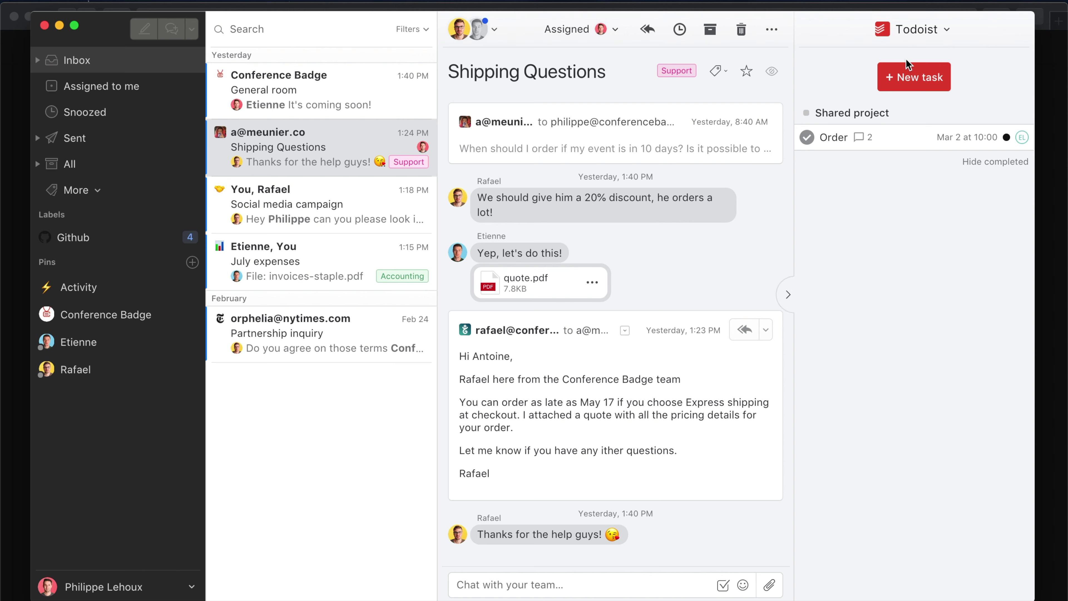
left_click(112, 587)
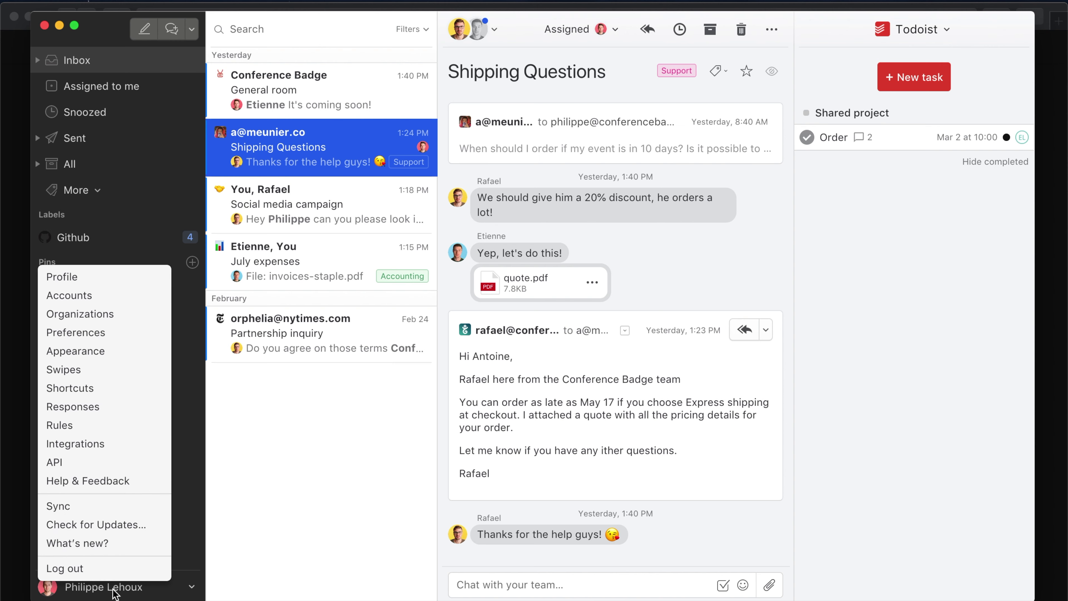
Add New task as a left-to-right swipe, shorten the Remove from mailbox range, and close Settings.
left_click(92, 374)
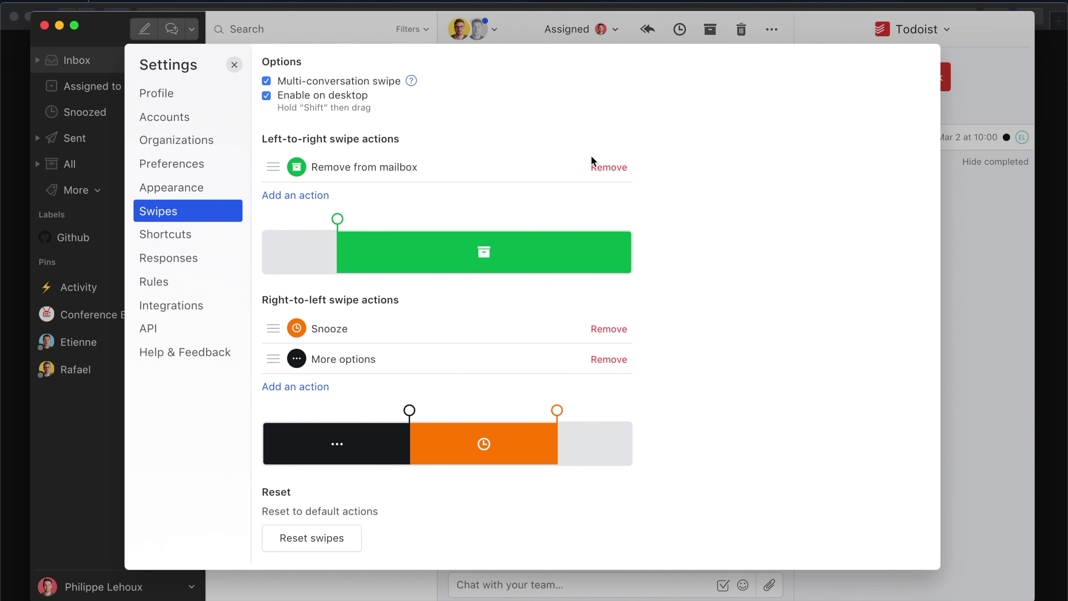
left_click(321, 388)
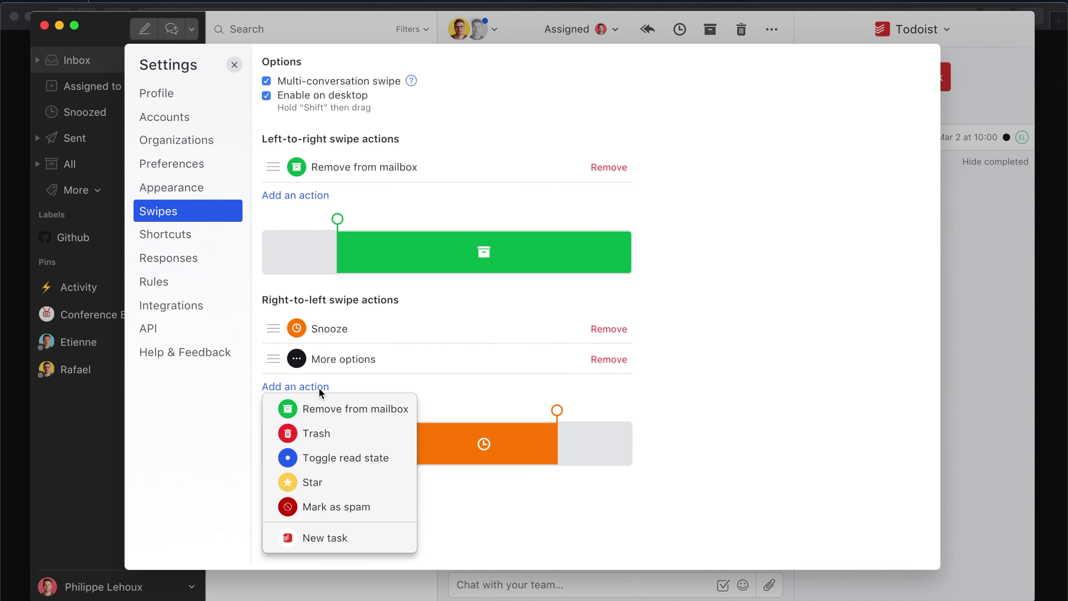
left_click(322, 537)
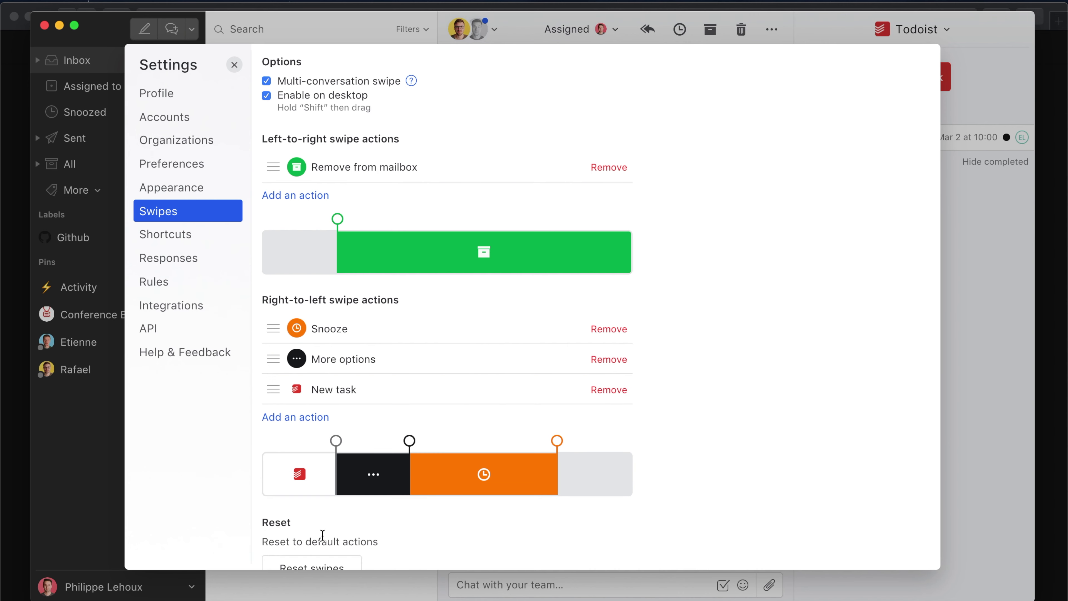
left_click(609, 389)
left_click(306, 196)
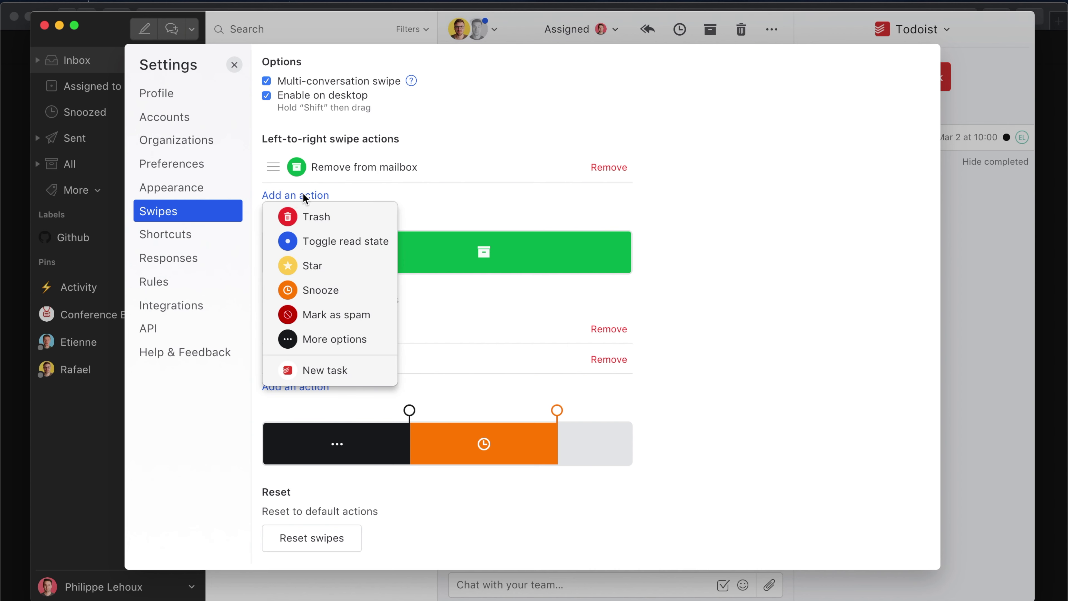
left_click(322, 369)
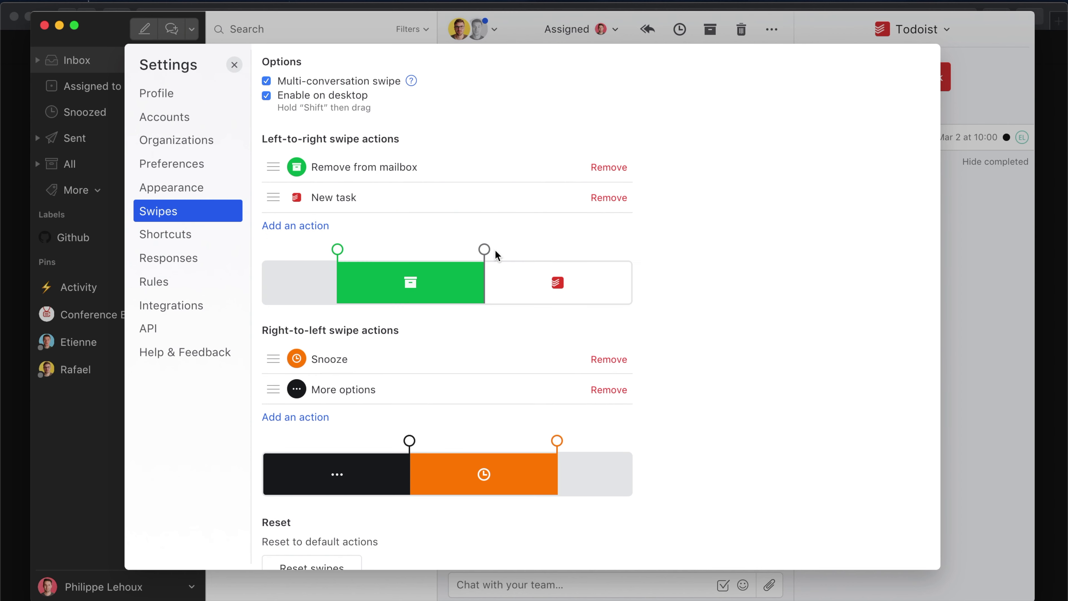
left_click_drag(485, 251, 469, 249)
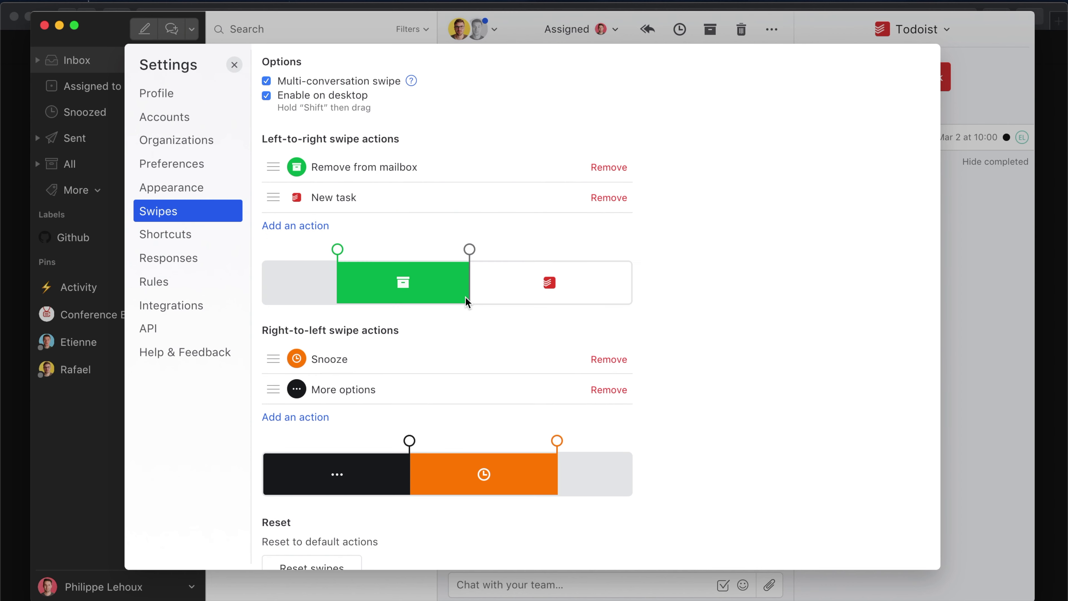
left_click(980, 210)
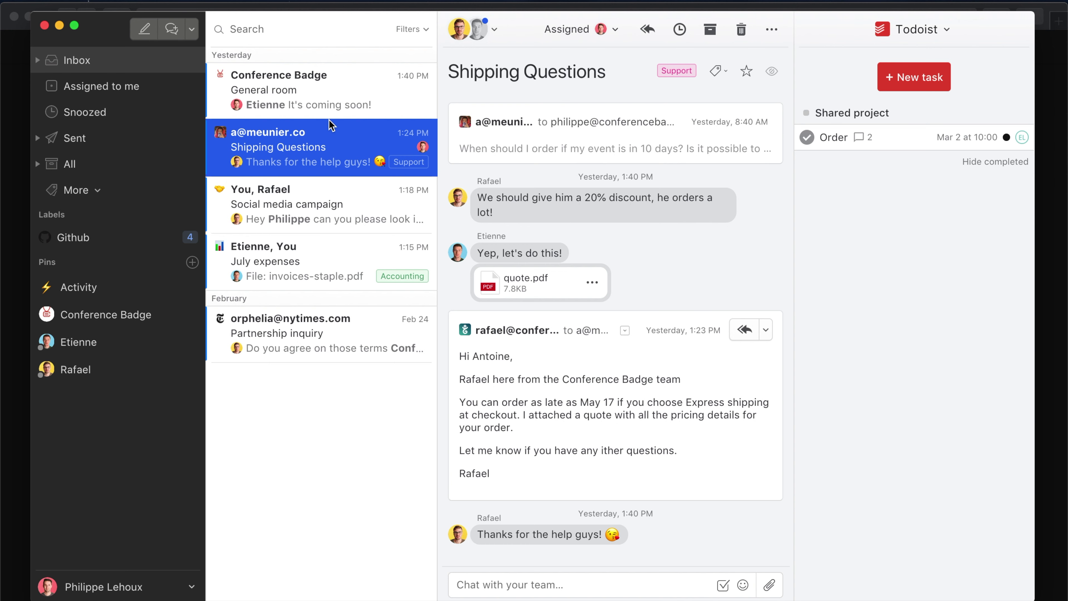
left_click_drag(219, 147, 414, 166)
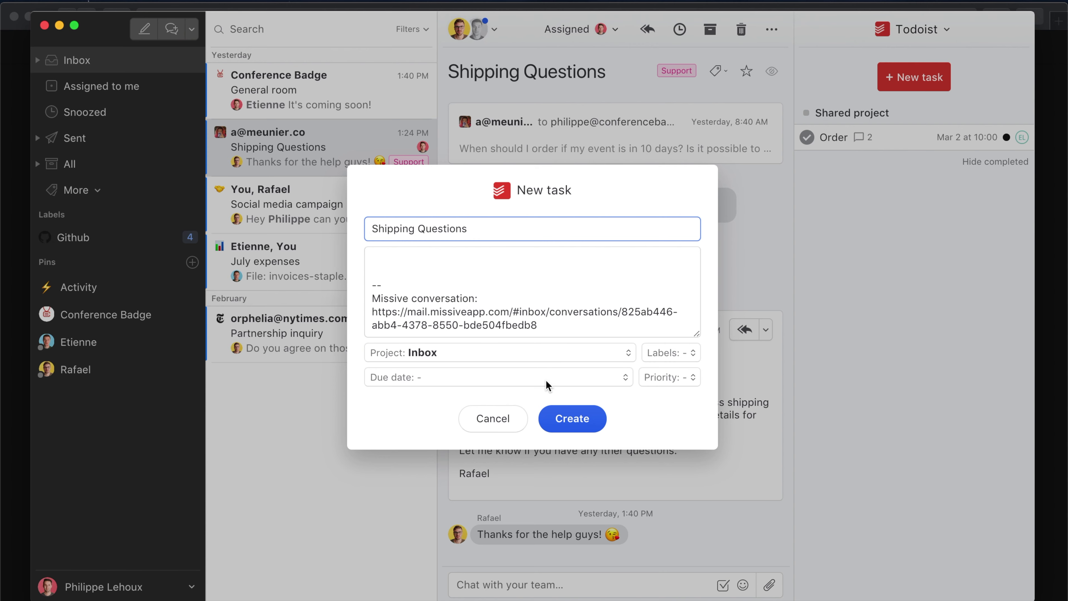
left_click(496, 416)
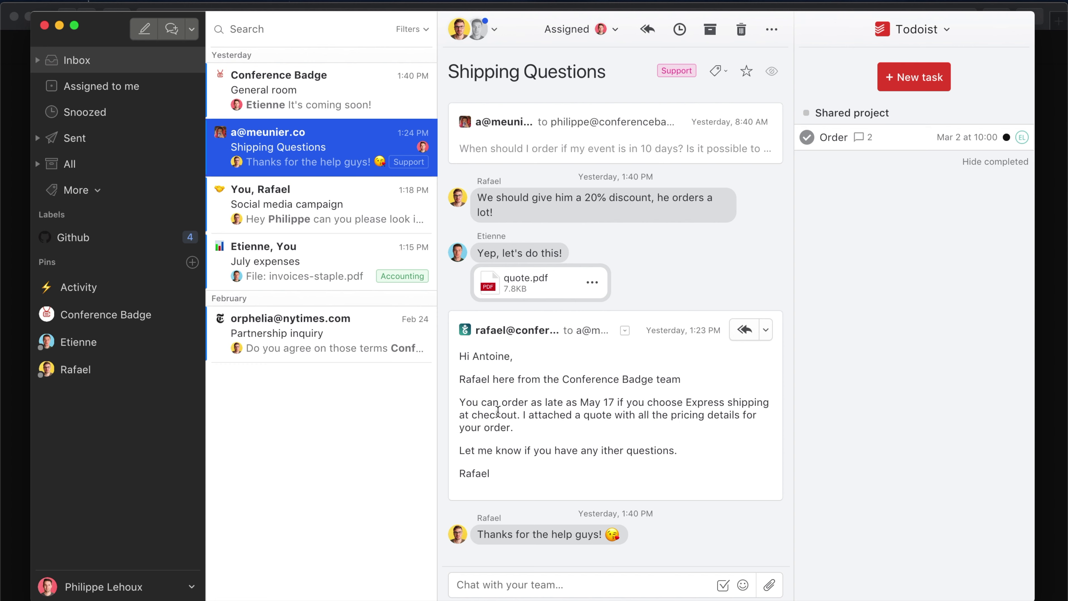